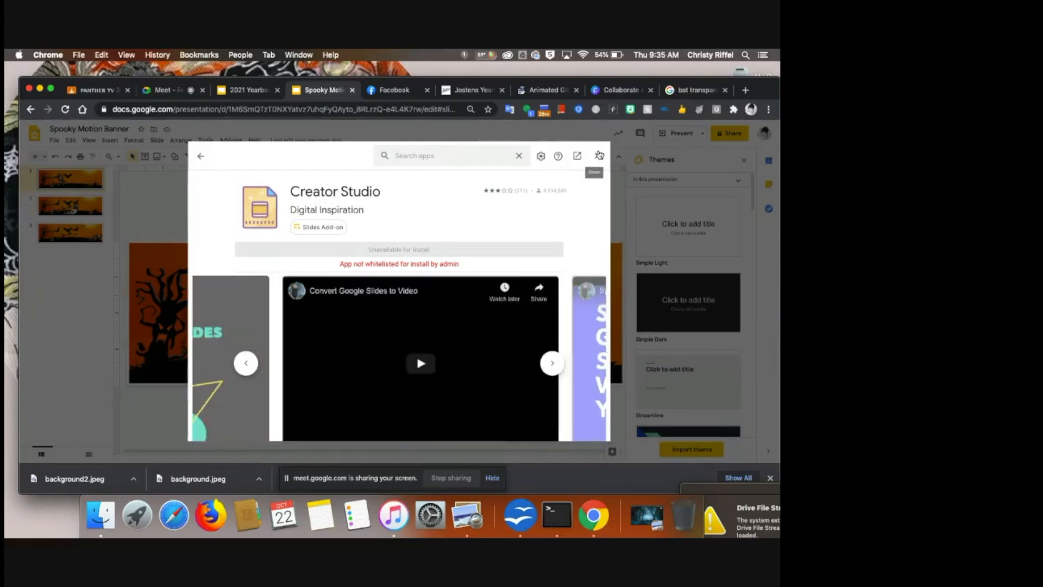
- Close the add-on window and download the first slide of Spooky Motion Banner as a JPEG image
{"action": "left_click", "coordinate": [599, 155]}
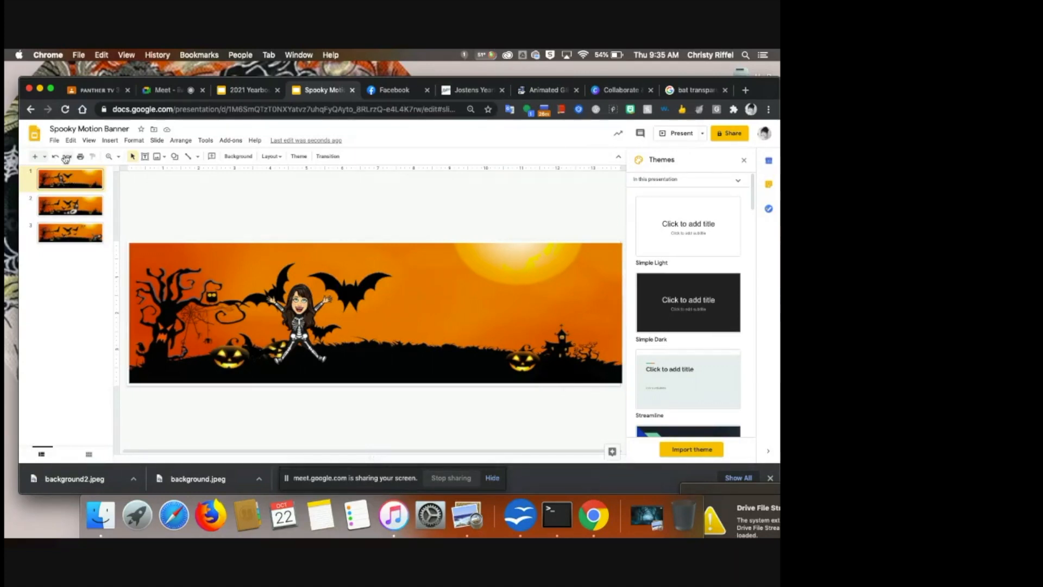
{"action": "left_click", "coordinate": [54, 143]}
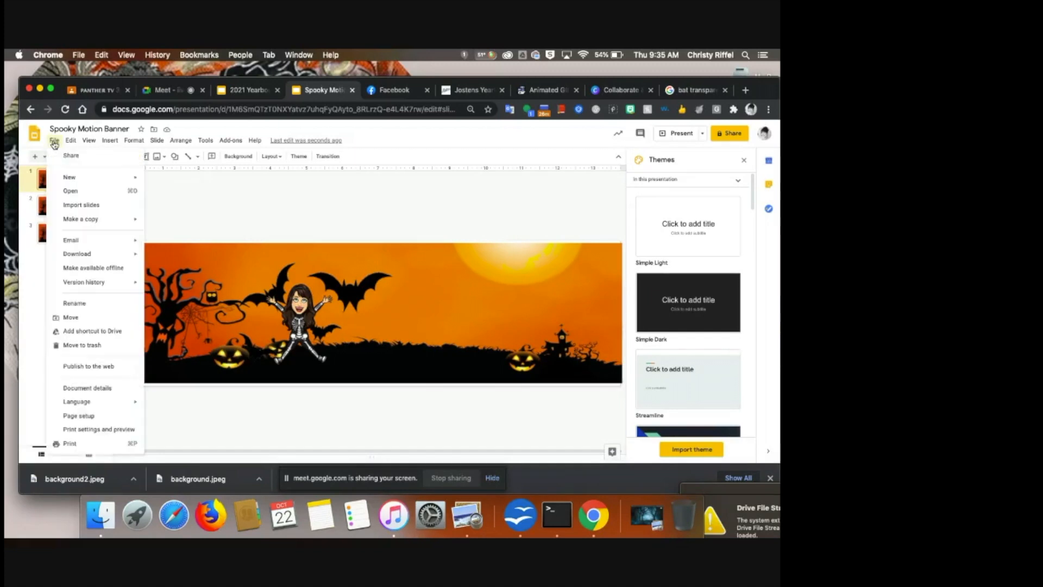
{"action": "mouse_move", "coordinate": [81, 255]}
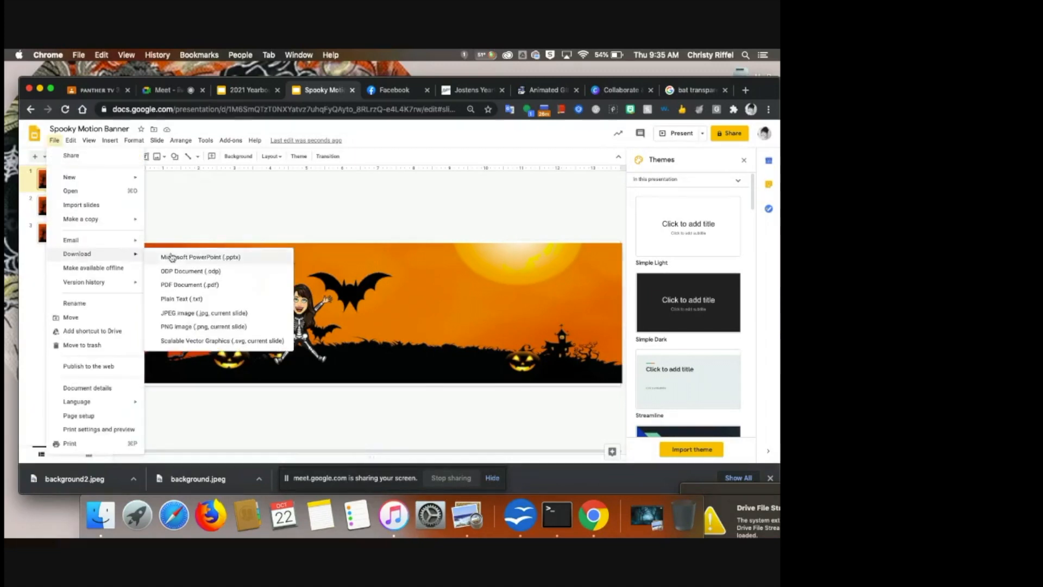
{"action": "left_click", "coordinate": [193, 313]}
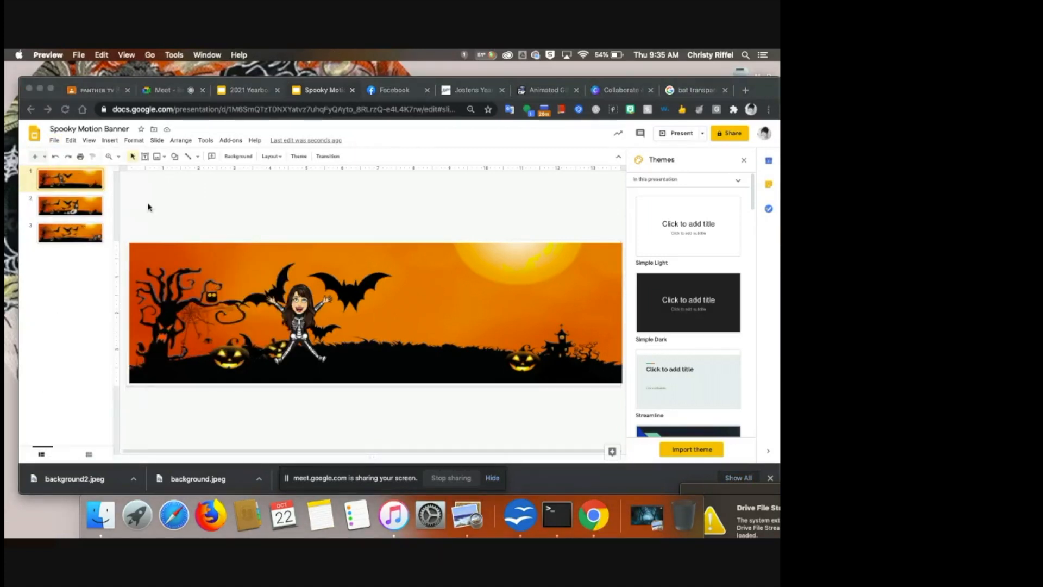
- Close the preview, select the second slide, and download it as a JPEG image
{"action": "left_click", "coordinate": [25, 87]}
{"action": "left_click", "coordinate": [81, 206]}
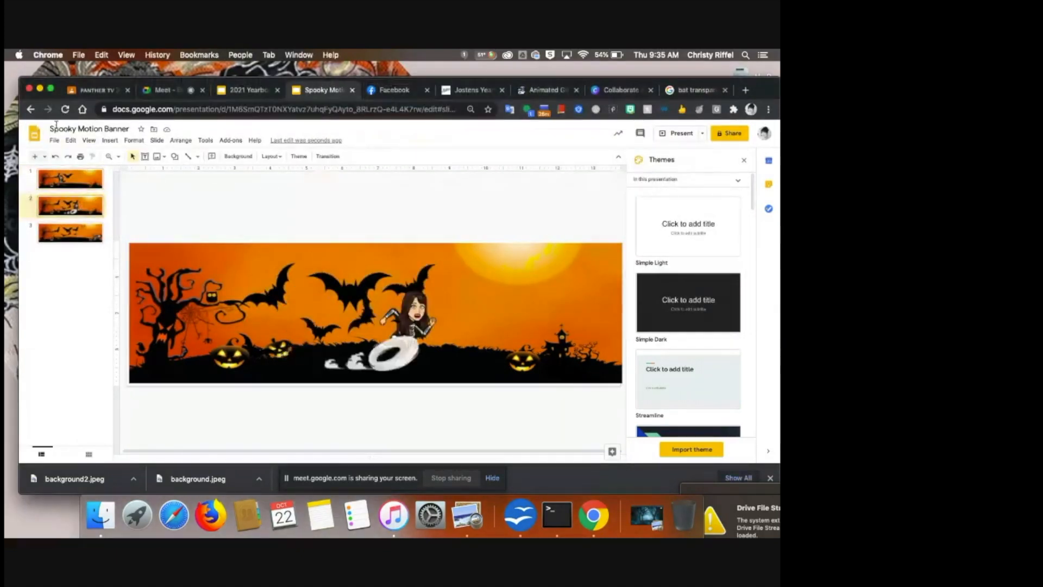
{"action": "left_click", "coordinate": [54, 140]}
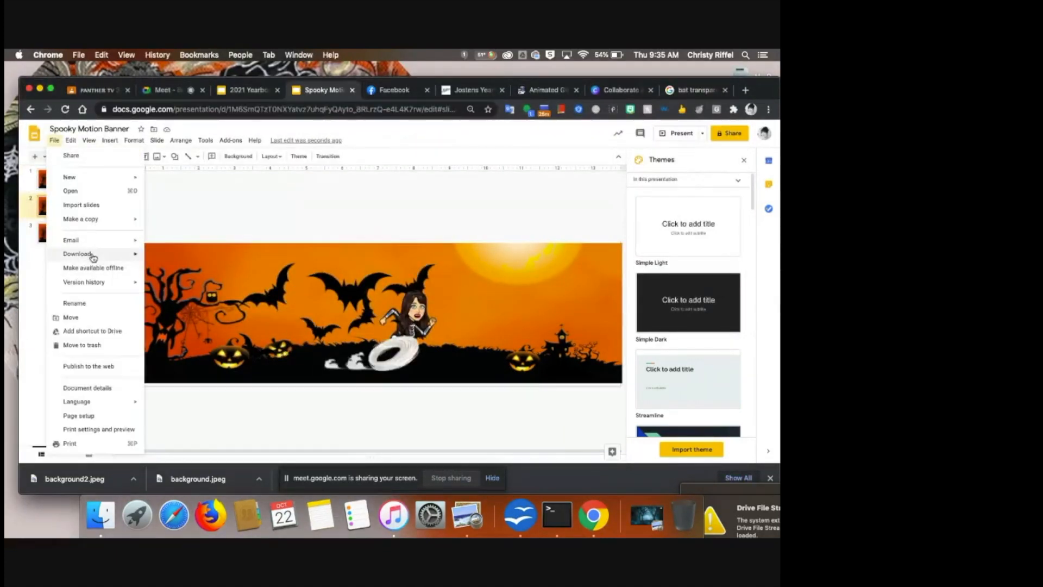
{"action": "mouse_move", "coordinate": [92, 255]}
{"action": "left_click", "coordinate": [191, 314]}
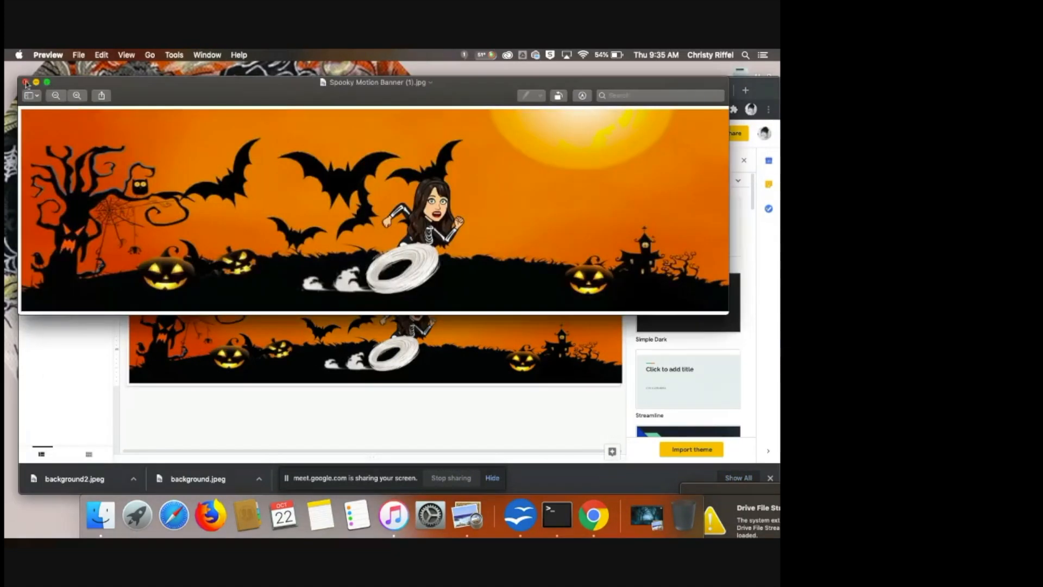
- Close the preview, select the third slide, and download it as a JPEG image
{"action": "left_click", "coordinate": [29, 84]}
{"action": "left_click", "coordinate": [79, 233]}
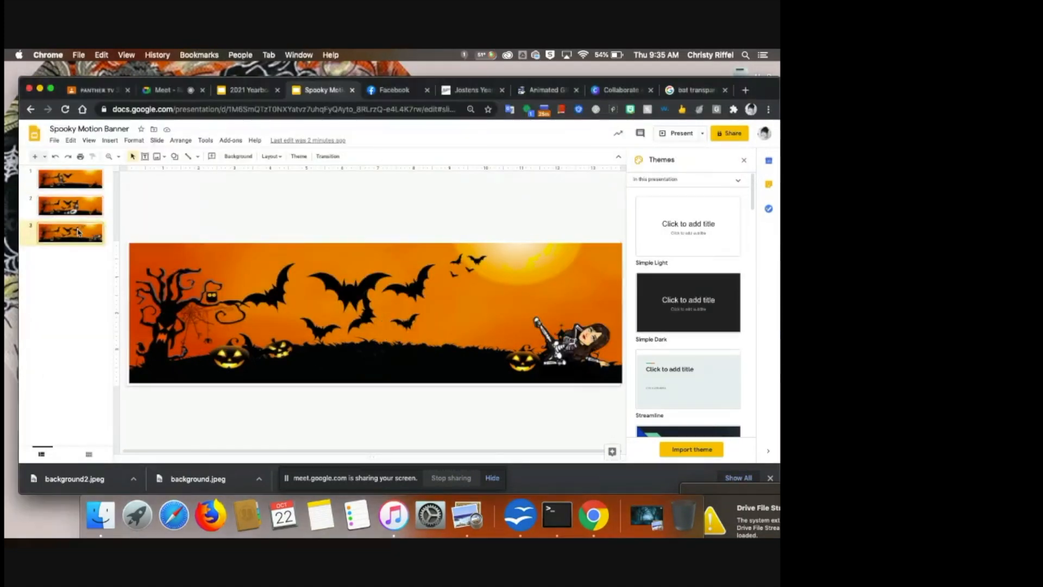
{"action": "left_click", "coordinate": [54, 141]}
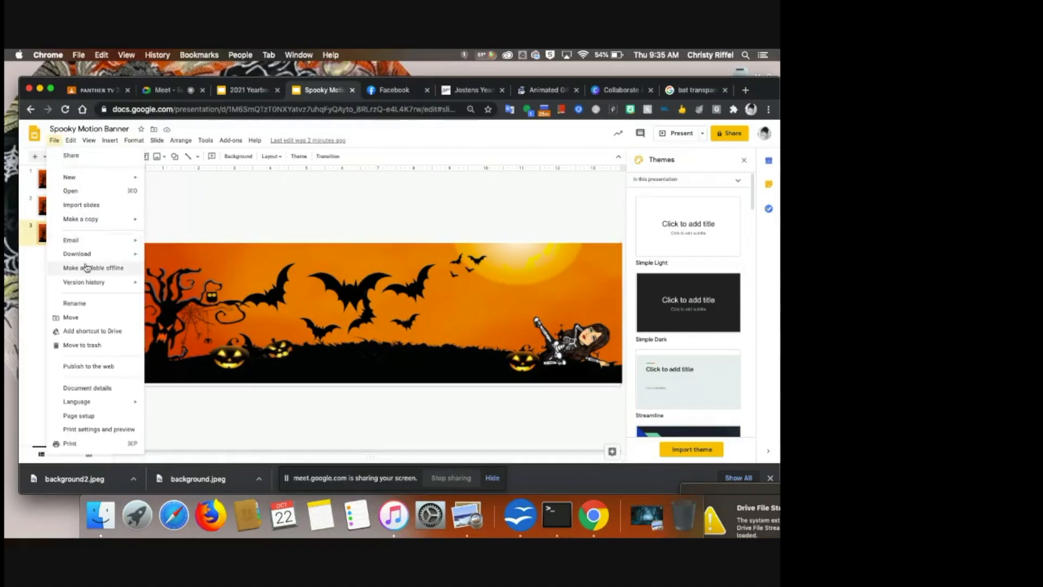
{"action": "mouse_move", "coordinate": [98, 253]}
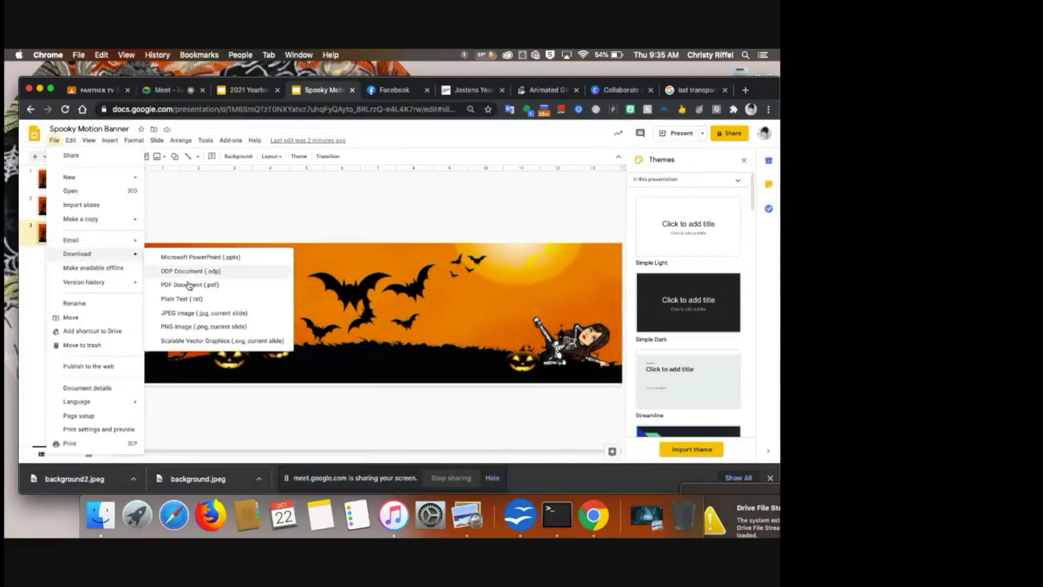
{"action": "left_click", "coordinate": [191, 313]}
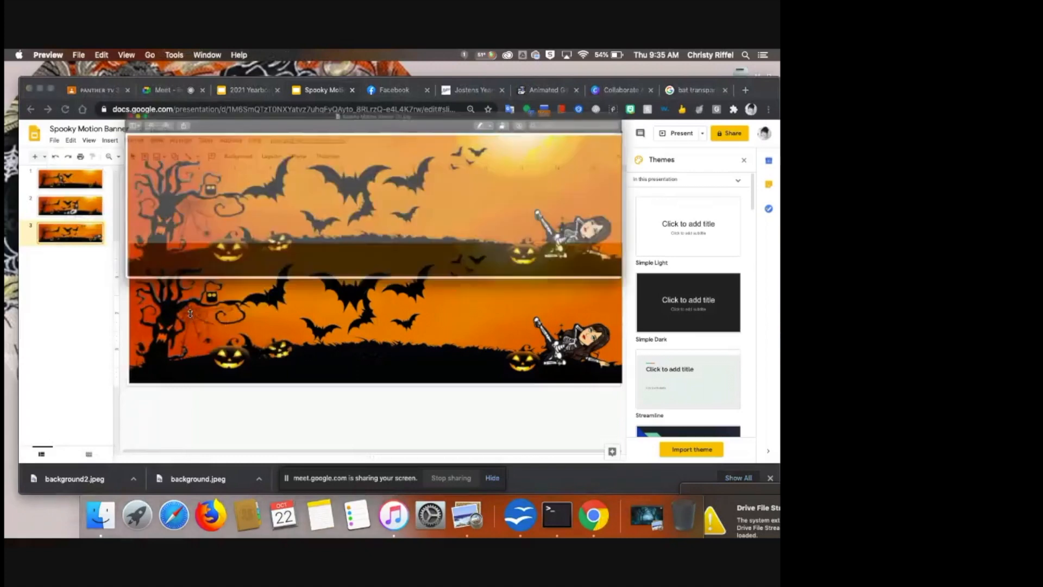
- In ezgif's Animated GIF Maker, choose the three downloaded Spooky Motion Banner JPEGs from the Downloads folder
{"action": "left_click", "coordinate": [26, 85]}
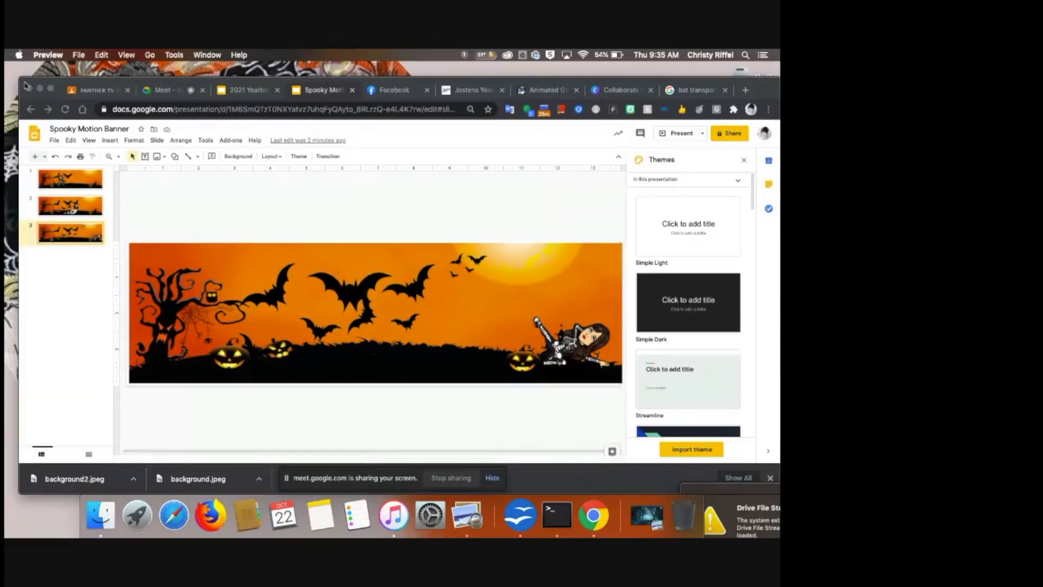
{"action": "left_click", "coordinate": [544, 90]}
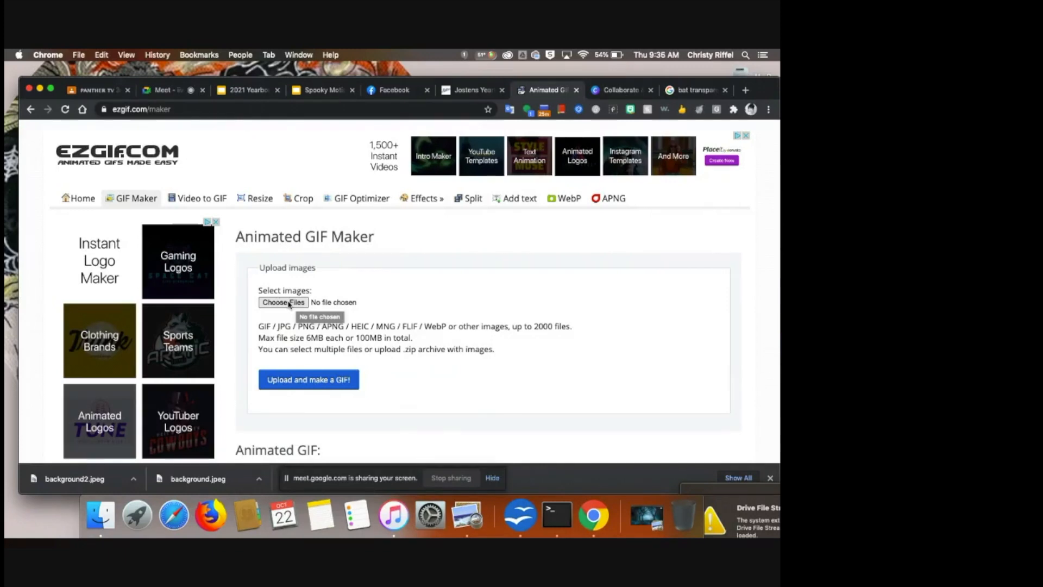
{"action": "left_click", "coordinate": [290, 306]}
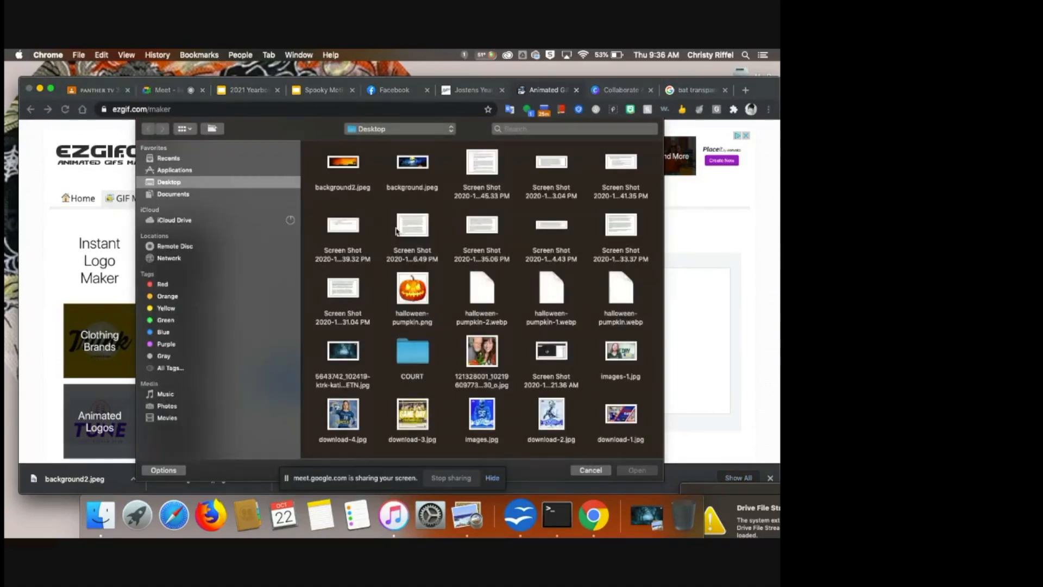
{"action": "left_click", "coordinate": [454, 131]}
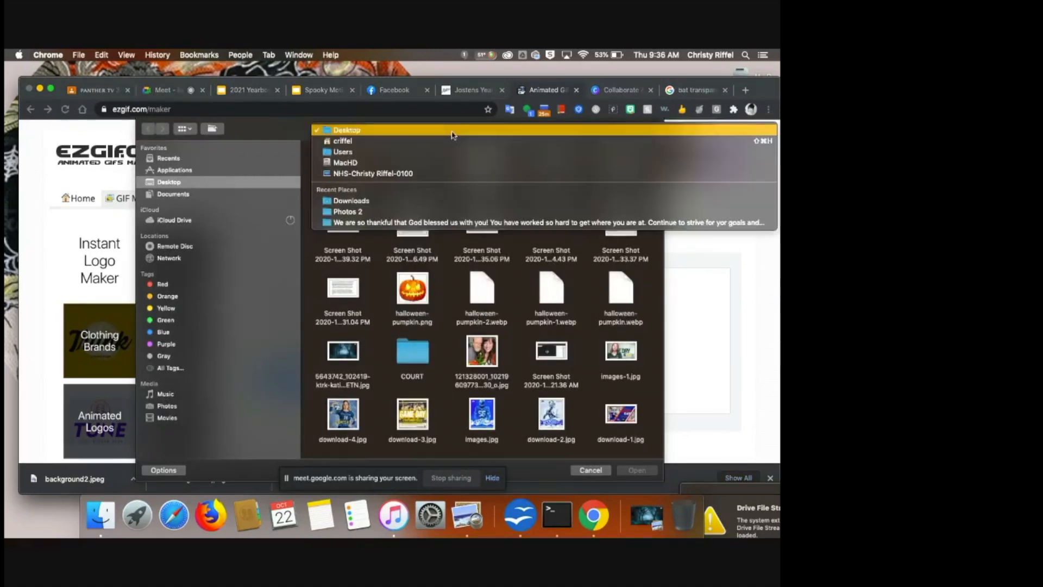
{"action": "left_click", "coordinate": [379, 203]}
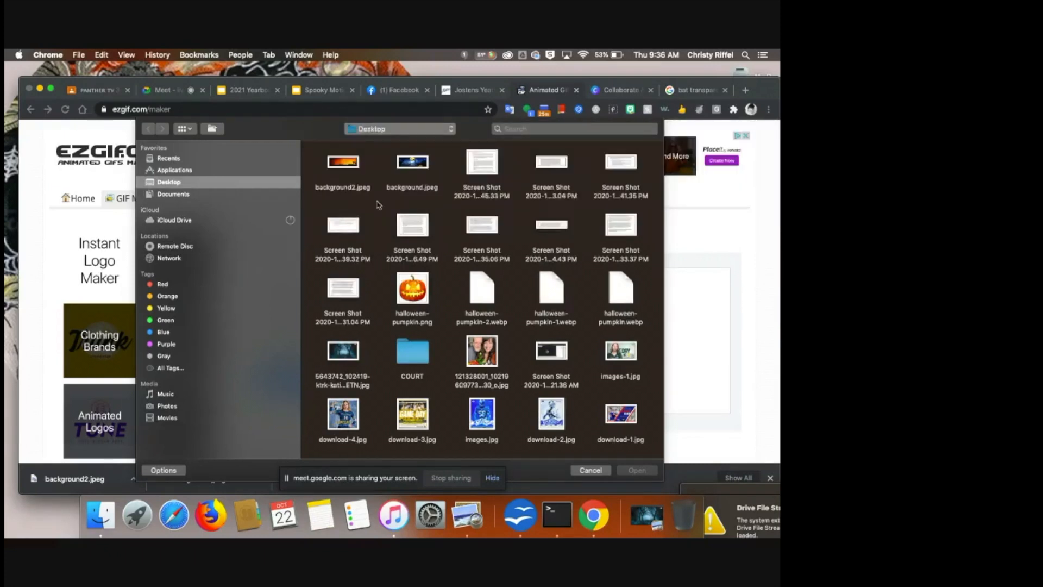
{"action": "left_click_drag", "start_coordinate": [312, 153], "coordinate": [510, 218]}
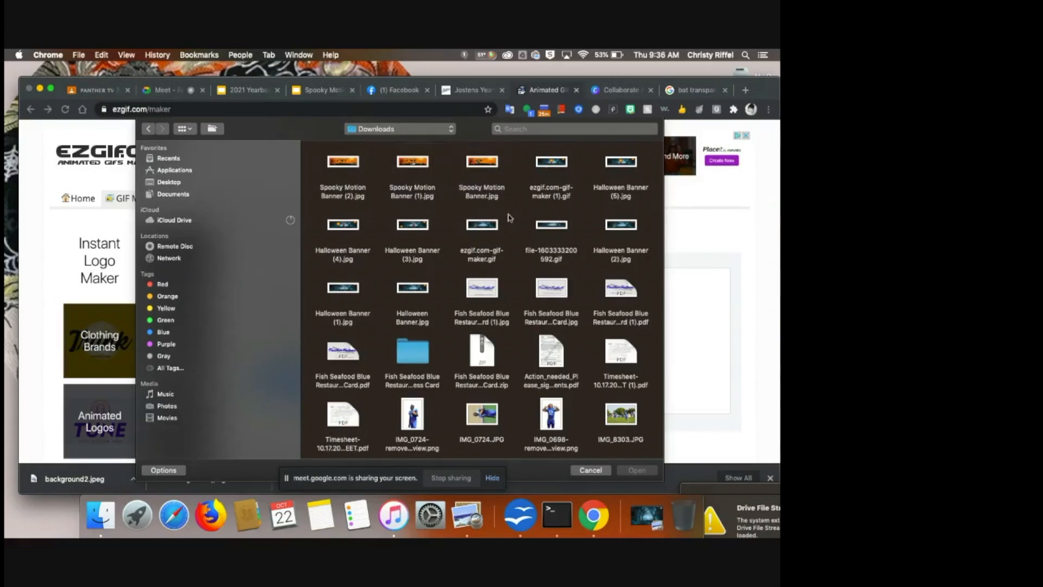
{"action": "left_click_drag", "start_coordinate": [316, 152], "coordinate": [511, 209]}
{"action": "left_click", "coordinate": [638, 471]}
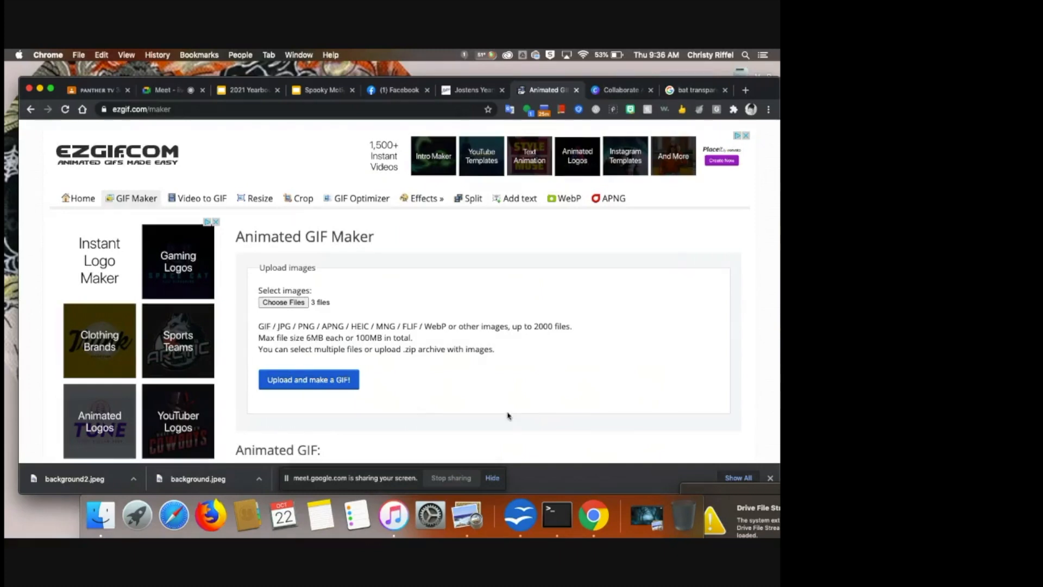
- Upload the images to the GIF maker and rearrange the frame order into the slide sequence
{"action": "left_click", "coordinate": [313, 386]}
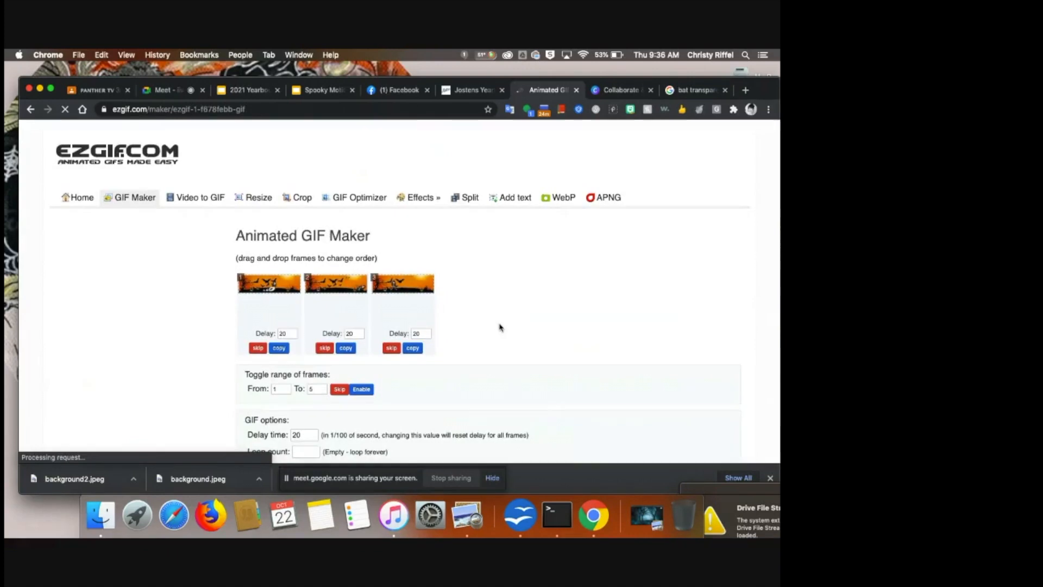
{"action": "scroll", "coordinate": [501, 327], "scroll_direction": "down", "scroll_amount": 2}
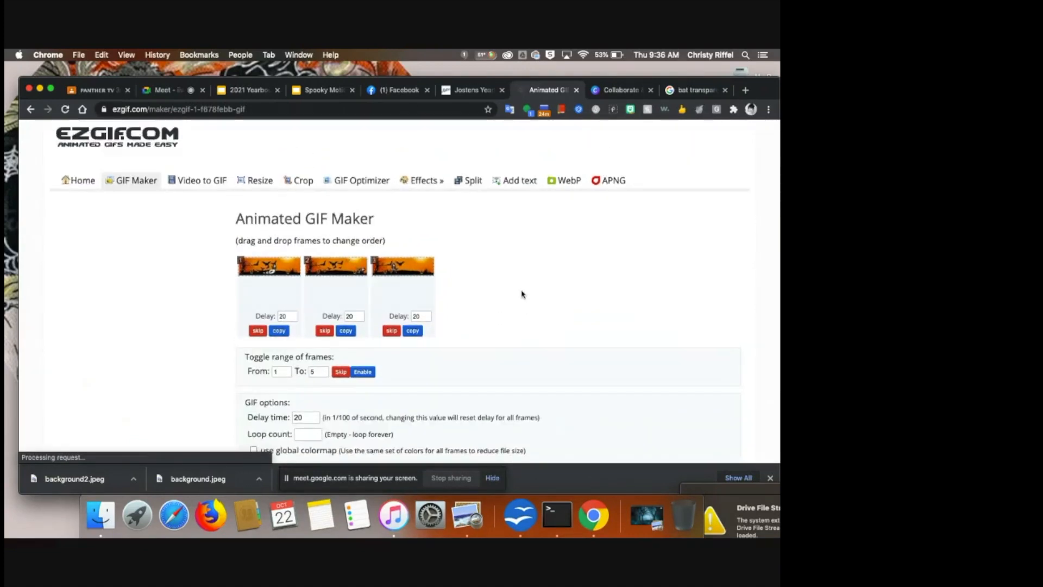
{"action": "left_click_drag", "start_coordinate": [403, 272], "coordinate": [223, 271]}
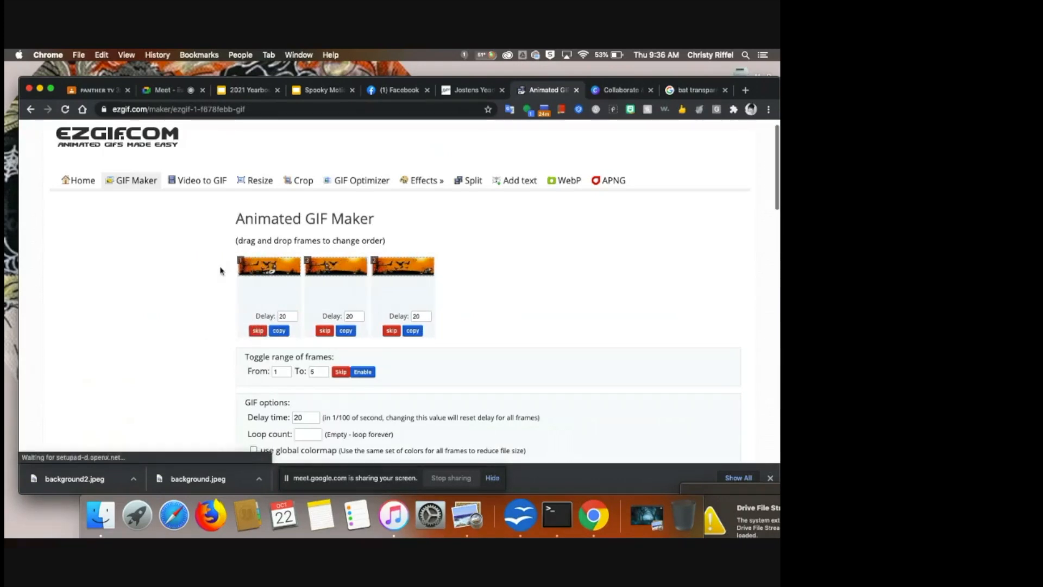
{"action": "left_click_drag", "start_coordinate": [370, 267], "coordinate": [228, 267]}
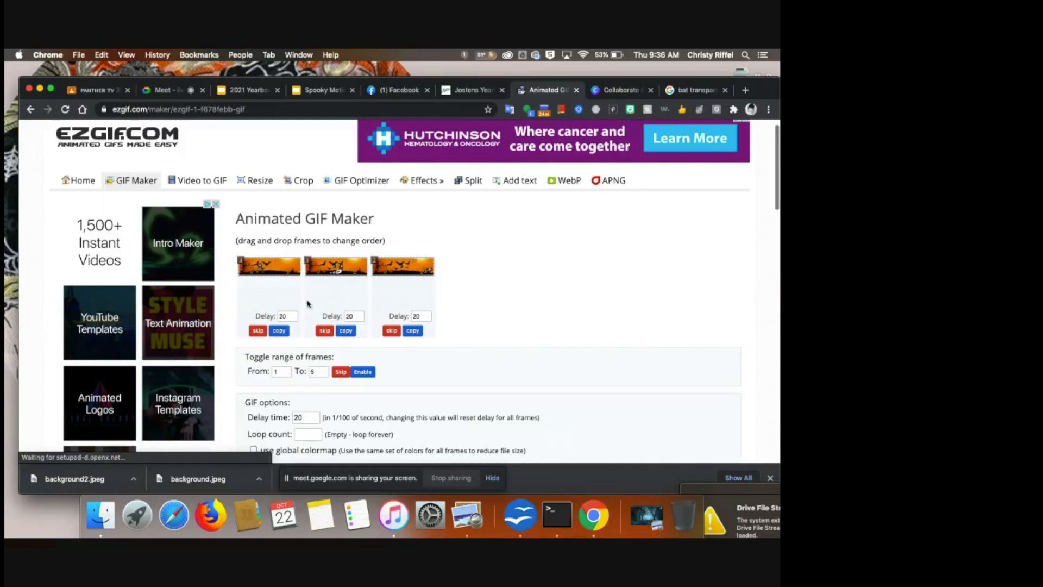
- Set the delay of all three frames to 40 and make the GIF
{"action": "left_click", "coordinate": [272, 319]}
{"action": "type", "text": "40"}
{"action": "left_click", "coordinate": [349, 318]}
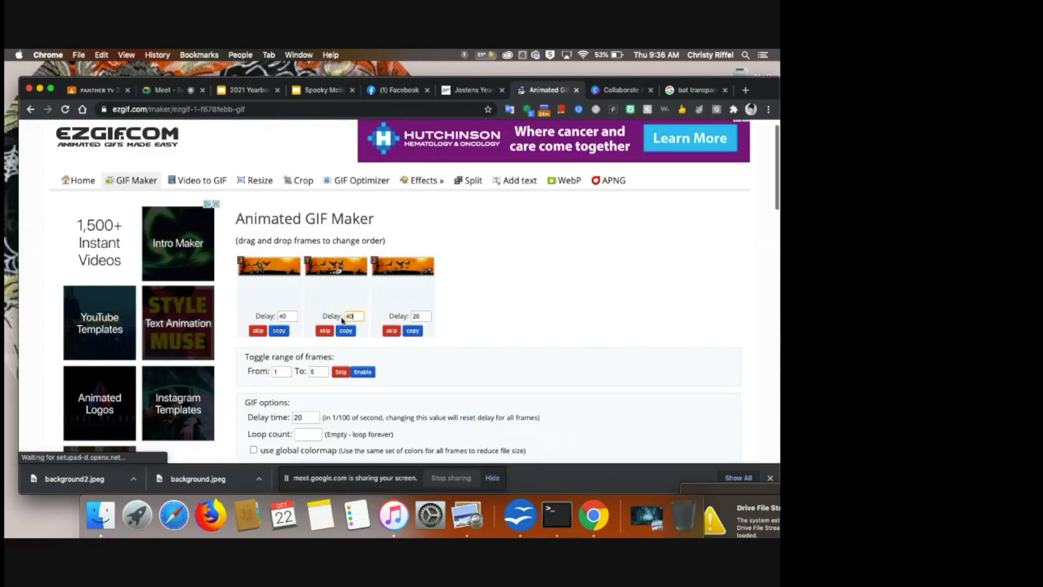
{"action": "left_click", "coordinate": [402, 318]}
{"action": "type", "text": "40"}
{"action": "scroll", "coordinate": [451, 389], "scroll_direction": "down", "scroll_amount": 5}
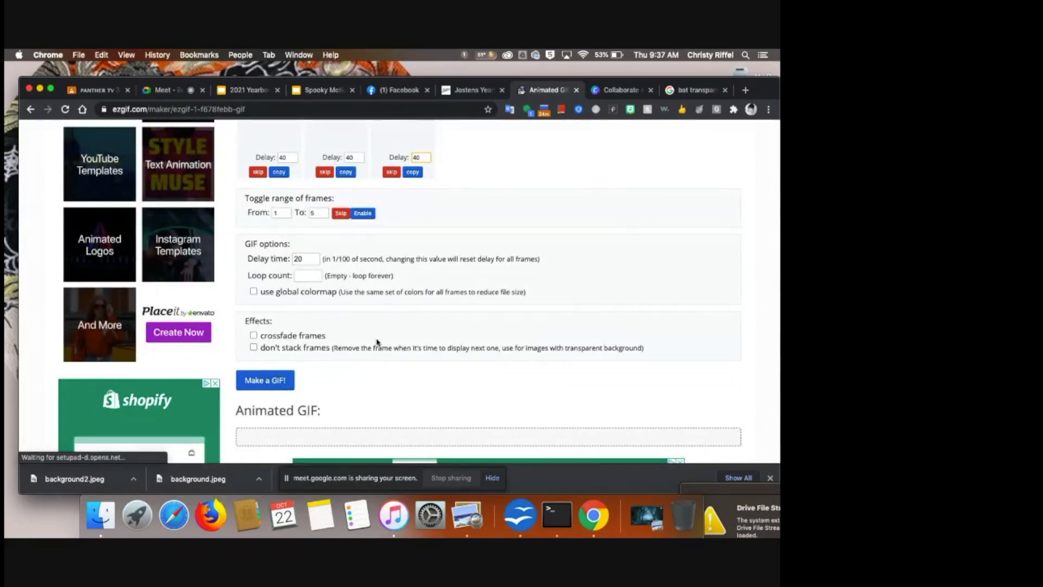
{"action": "left_click", "coordinate": [264, 382]}
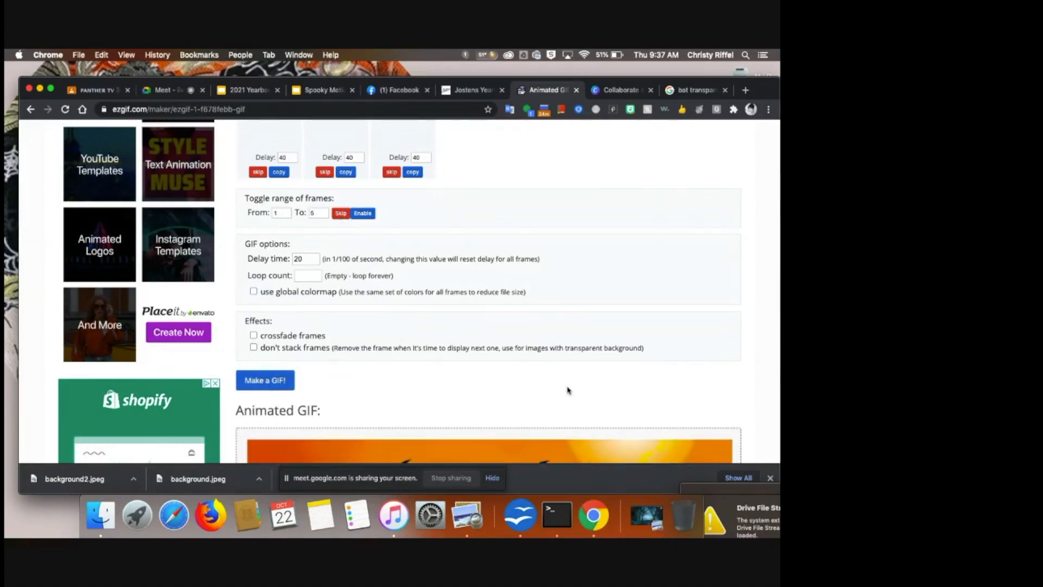
- Open the GIF in the optimizer and save the animated GIF to the computer
{"action": "scroll", "coordinate": [569, 390], "scroll_direction": "down", "scroll_amount": 5}
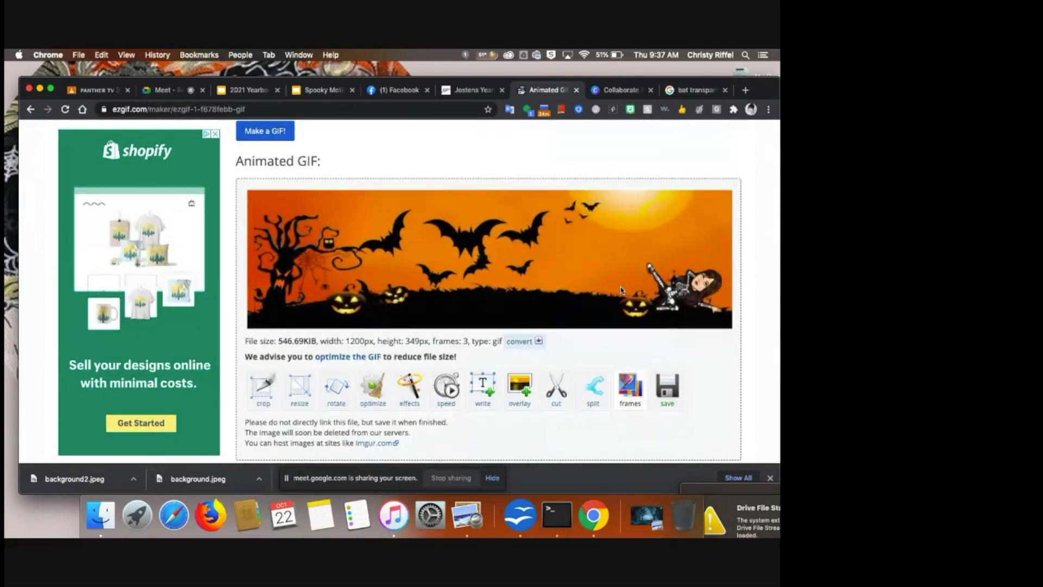
{"action": "scroll", "coordinate": [631, 296], "scroll_direction": "down", "scroll_amount": 1}
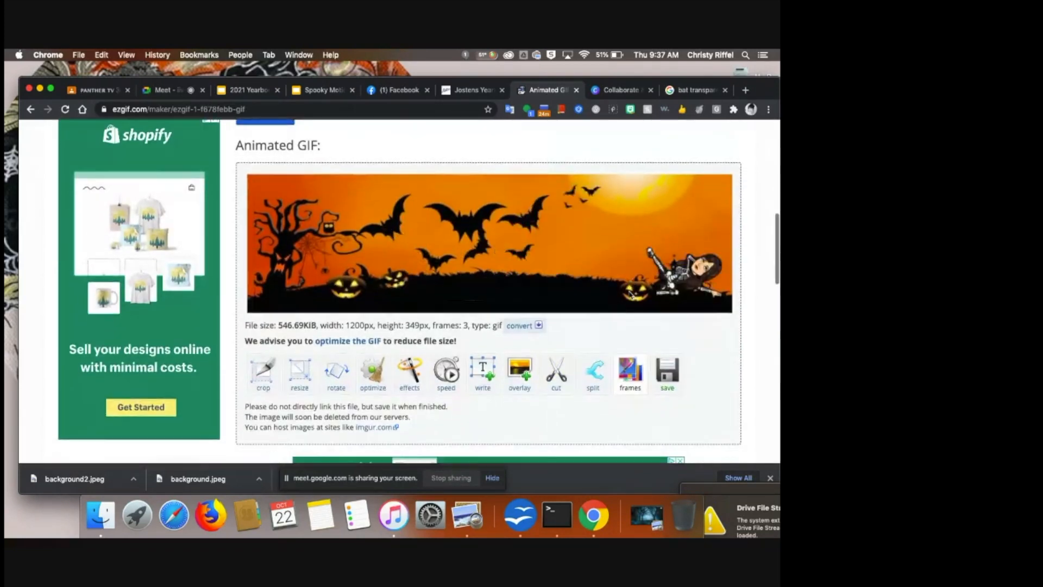
{"action": "left_click", "coordinate": [352, 342]}
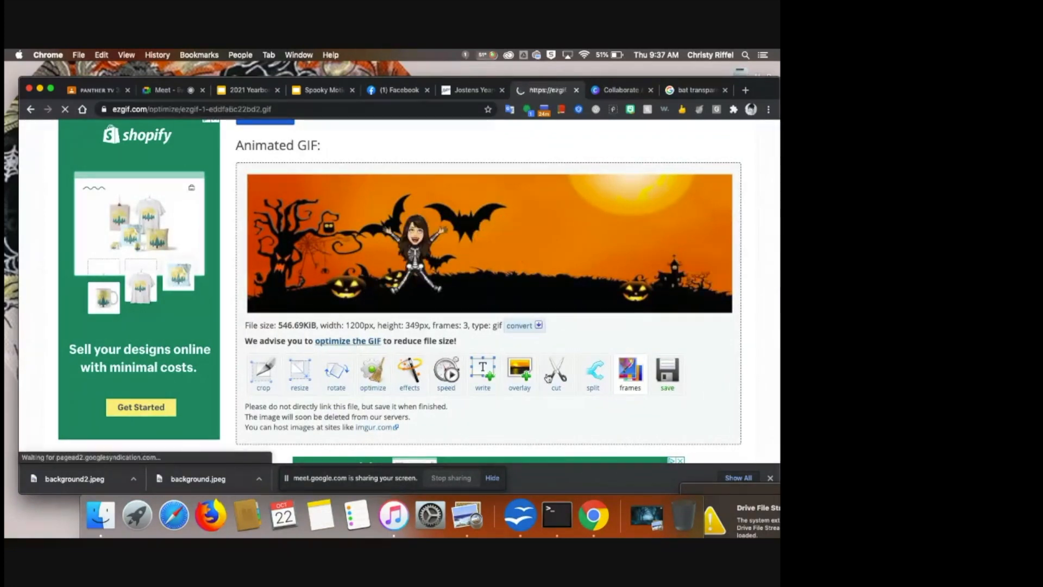
{"action": "scroll", "coordinate": [657, 424], "scroll_direction": "down", "scroll_amount": 3}
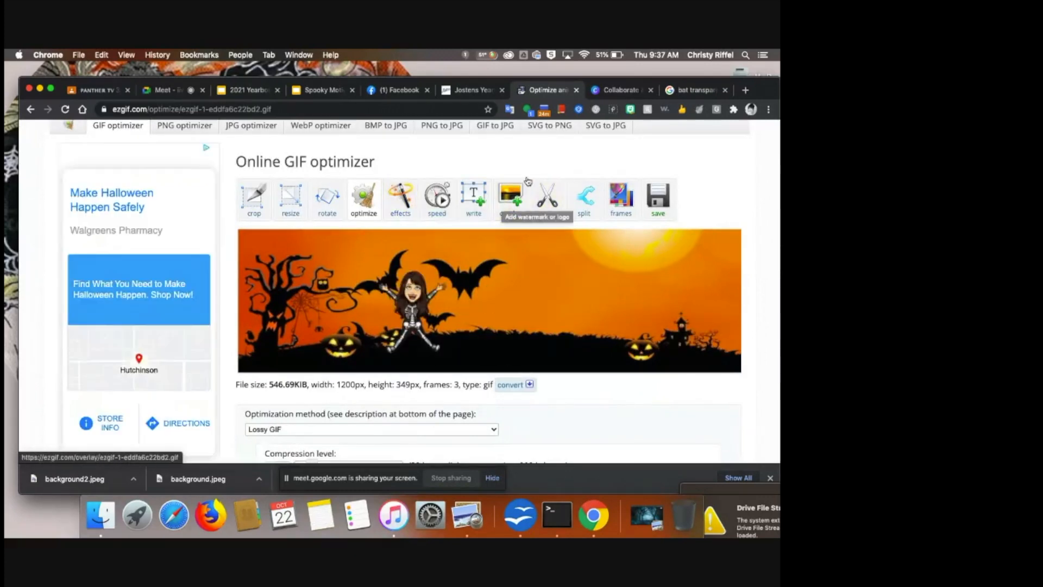
{"action": "left_click", "coordinate": [659, 197]}
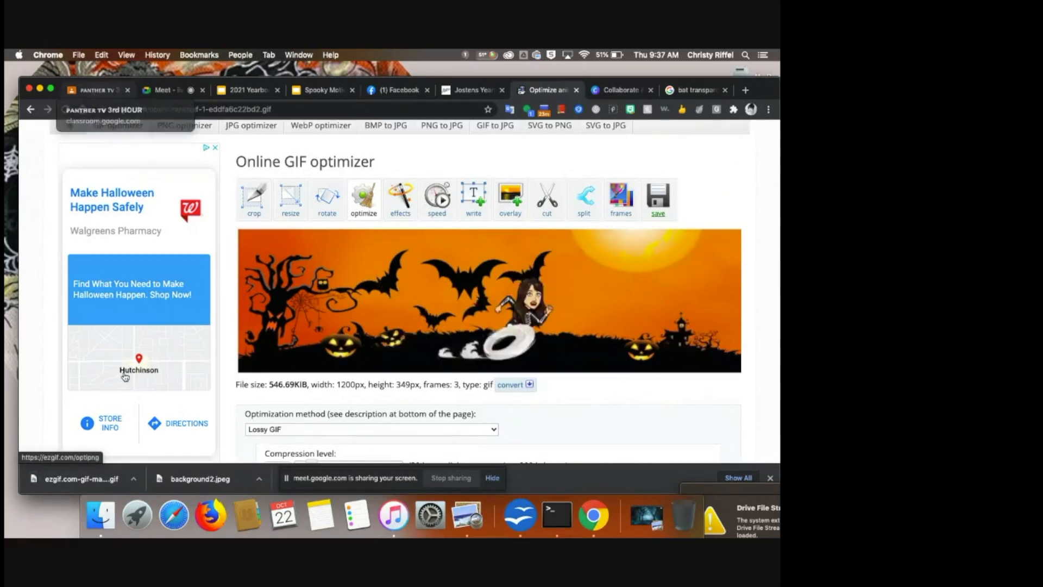
- In the PANTHER TV Classroom, upload the GIF as the header photo, crop to the full banner, and select it as class theme
{"action": "left_click", "coordinate": [98, 90]}
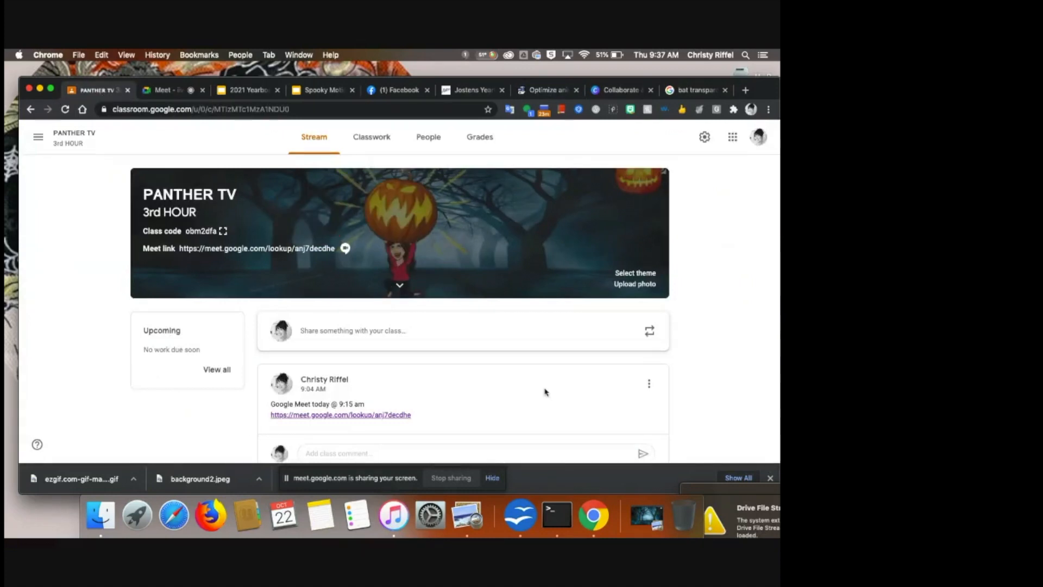
{"action": "left_click", "coordinate": [639, 286]}
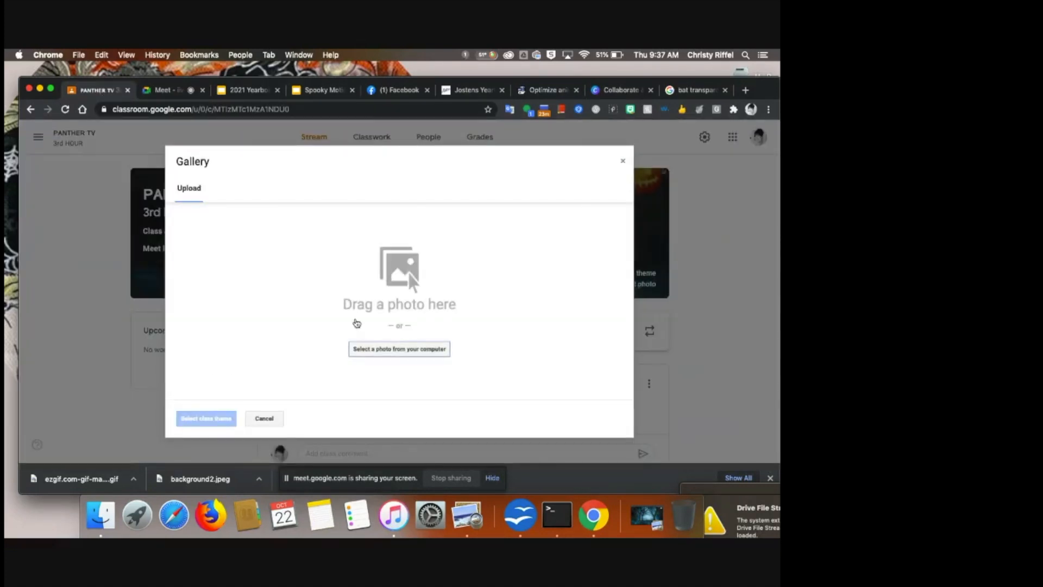
{"action": "left_click_drag", "start_coordinate": [64, 484], "coordinate": [365, 328]}
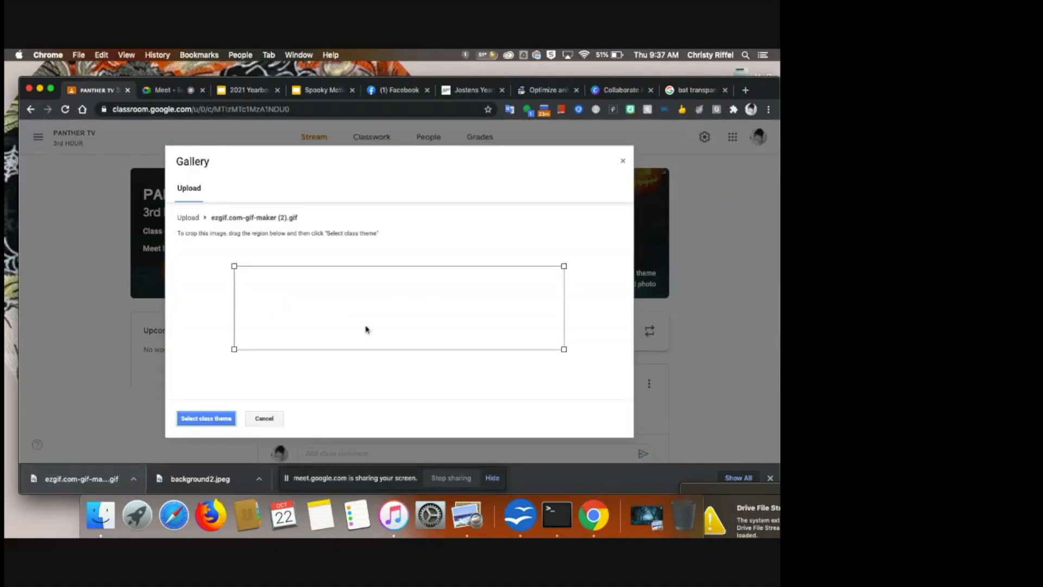
{"action": "left_click_drag", "start_coordinate": [233, 356], "coordinate": [180, 365]}
{"action": "left_click_drag", "start_coordinate": [565, 266], "coordinate": [646, 251]}
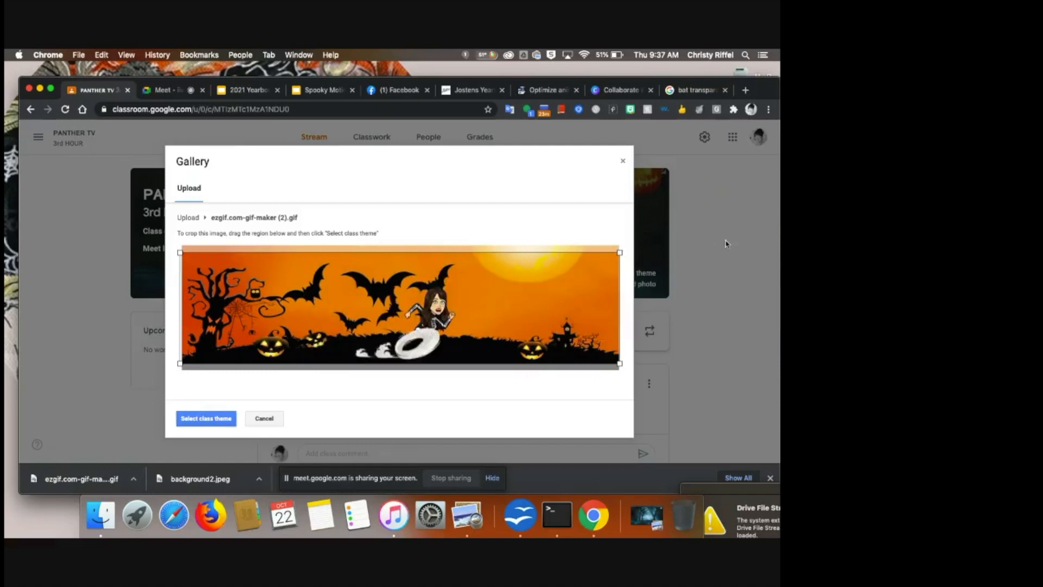
{"action": "left_click", "coordinate": [206, 420]}
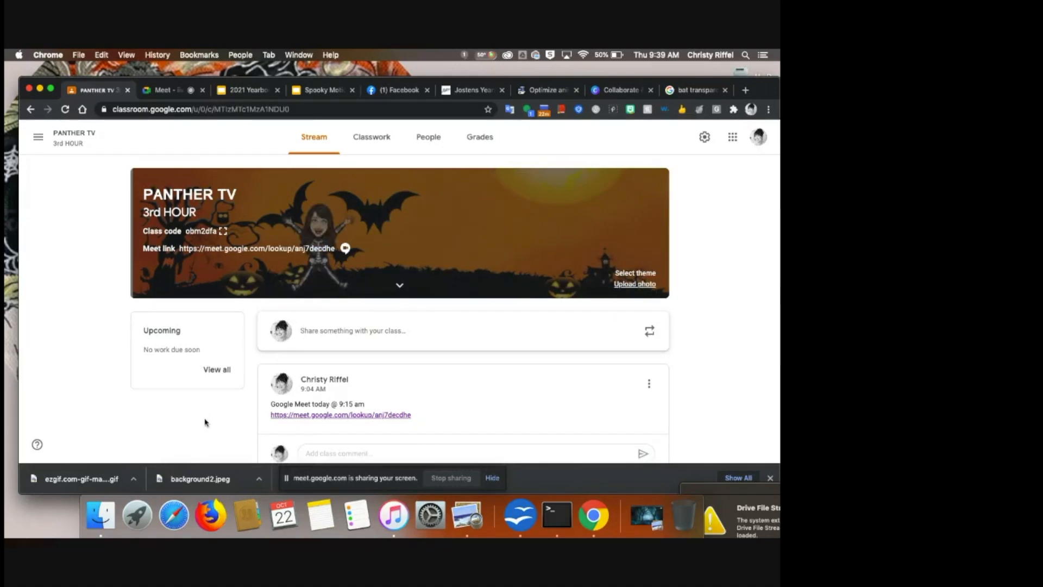
- Switch to Google Meet and stop recording the meeting
{"action": "left_click", "coordinate": [163, 91]}
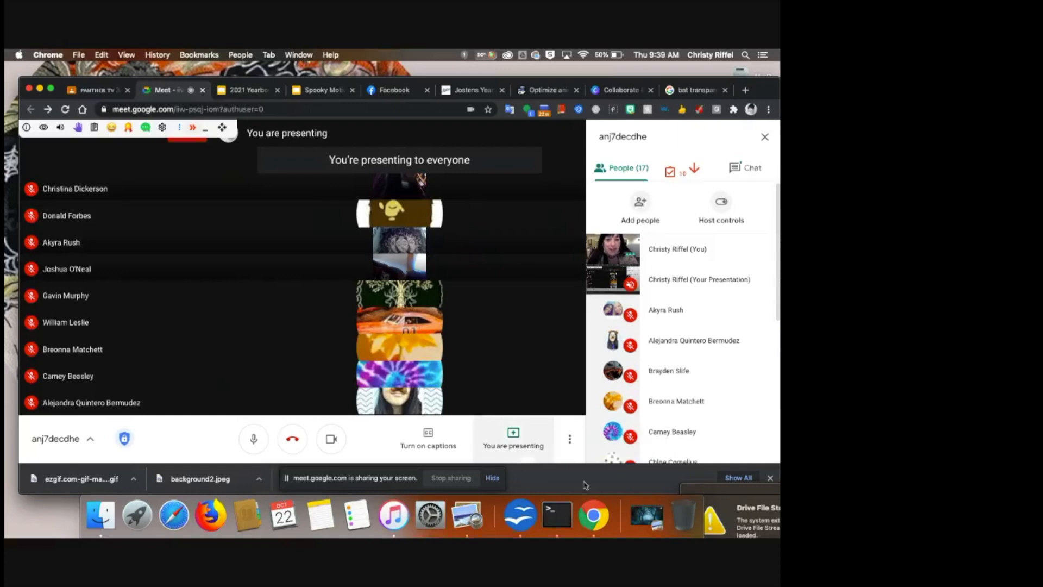
{"action": "mouse_move", "coordinate": [582, 451]}
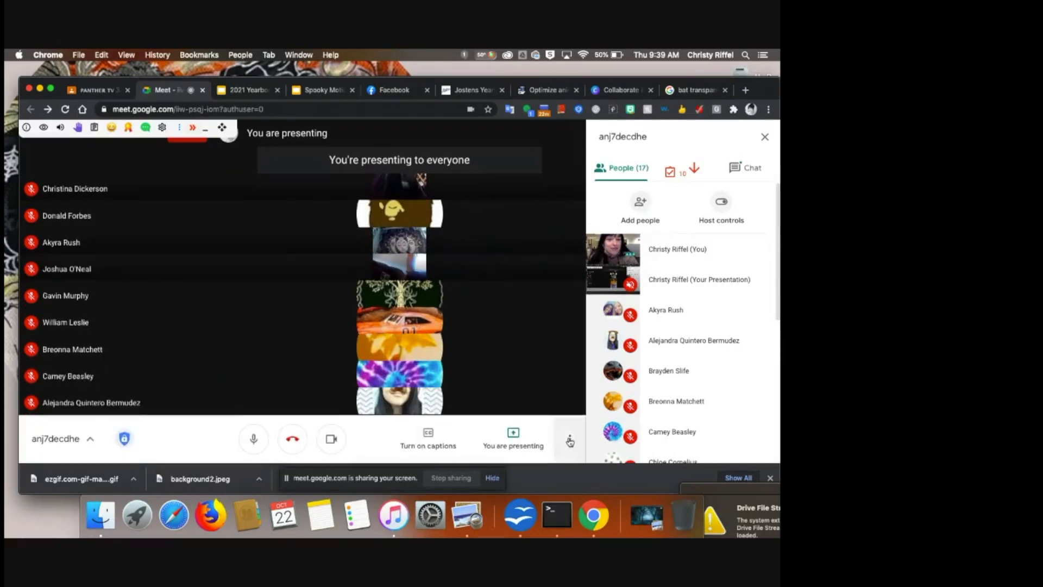
{"action": "left_click", "coordinate": [570, 439]}
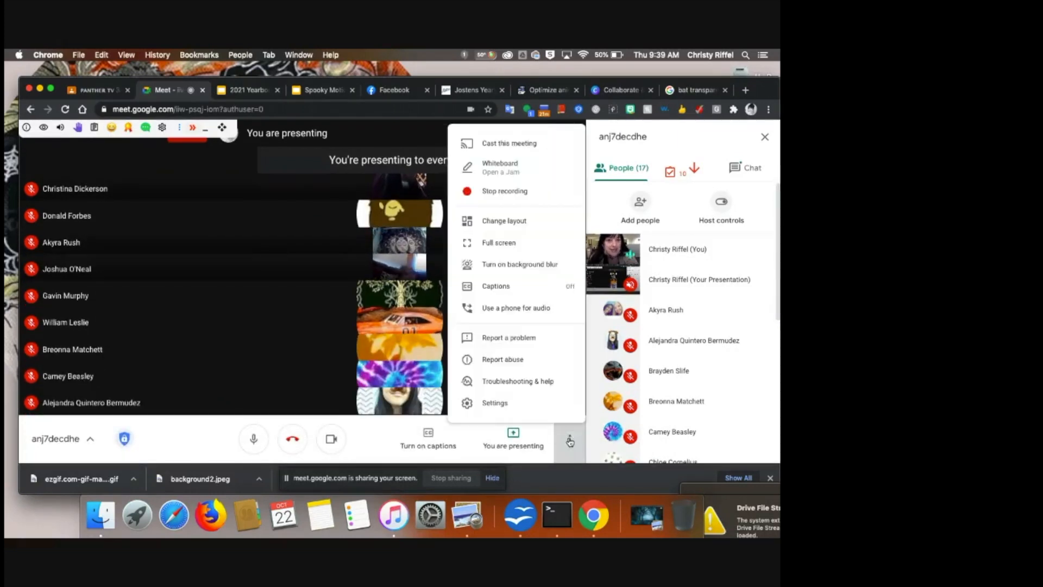
{"action": "left_click", "coordinate": [516, 192]}
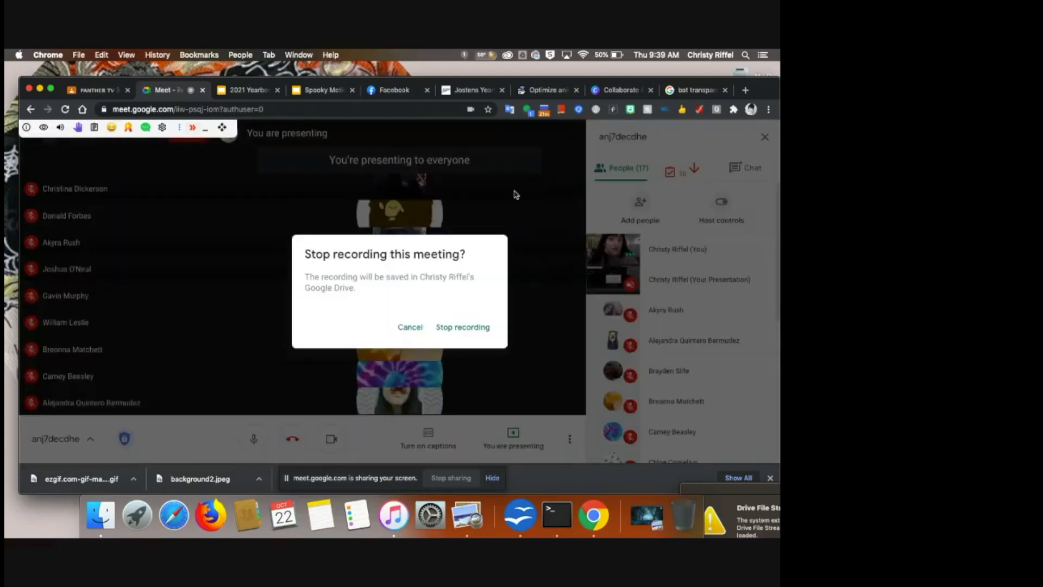